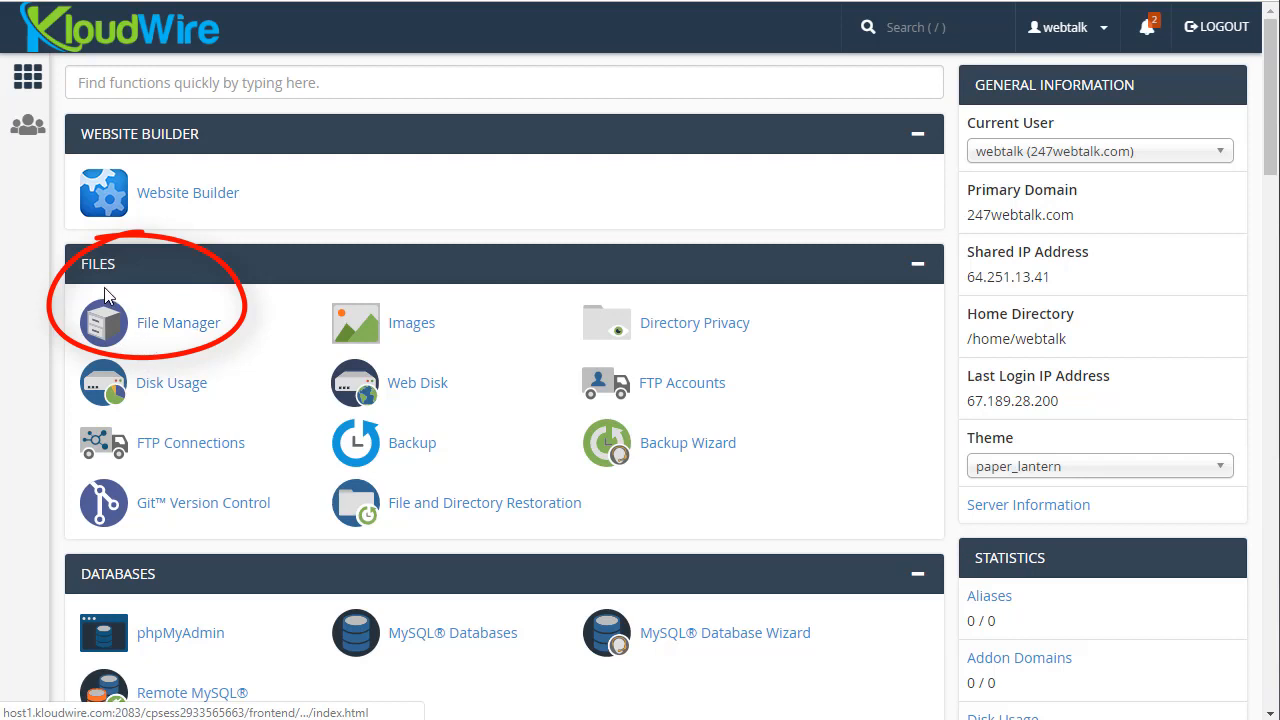
Launch File Manager from the Files section of the cPanel dashboard
click(177, 323)
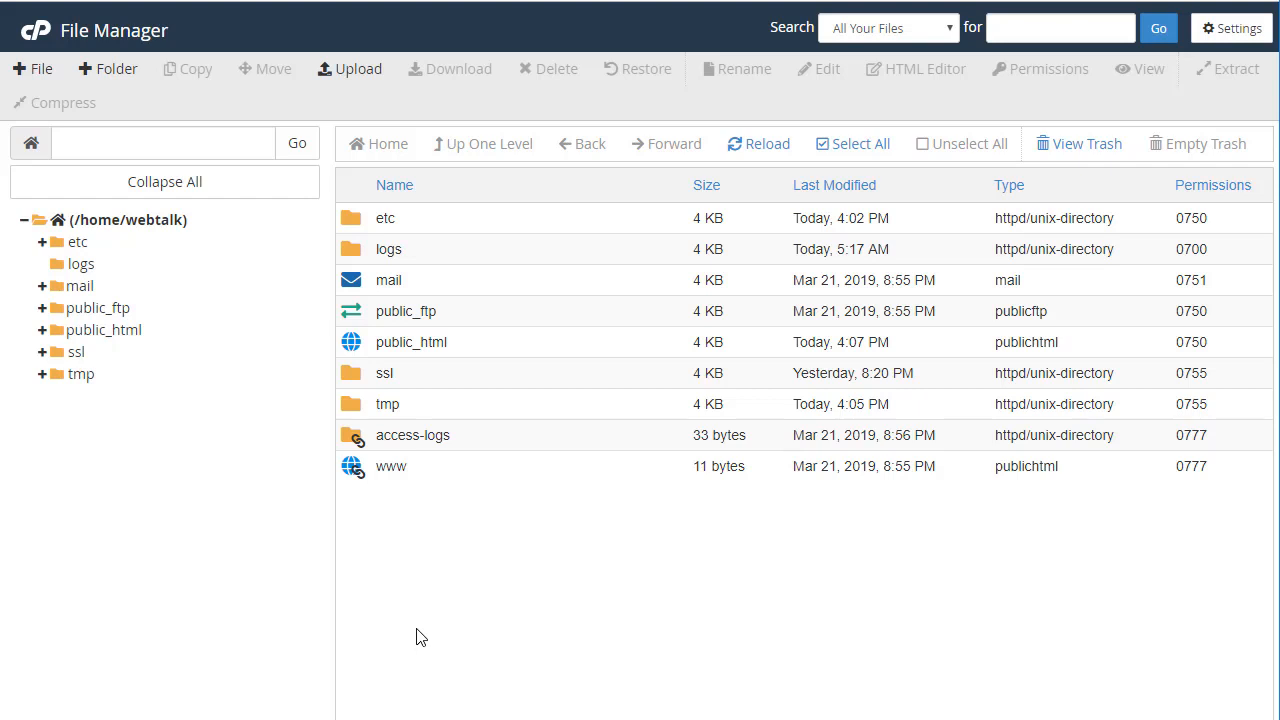
double_click(352, 342)
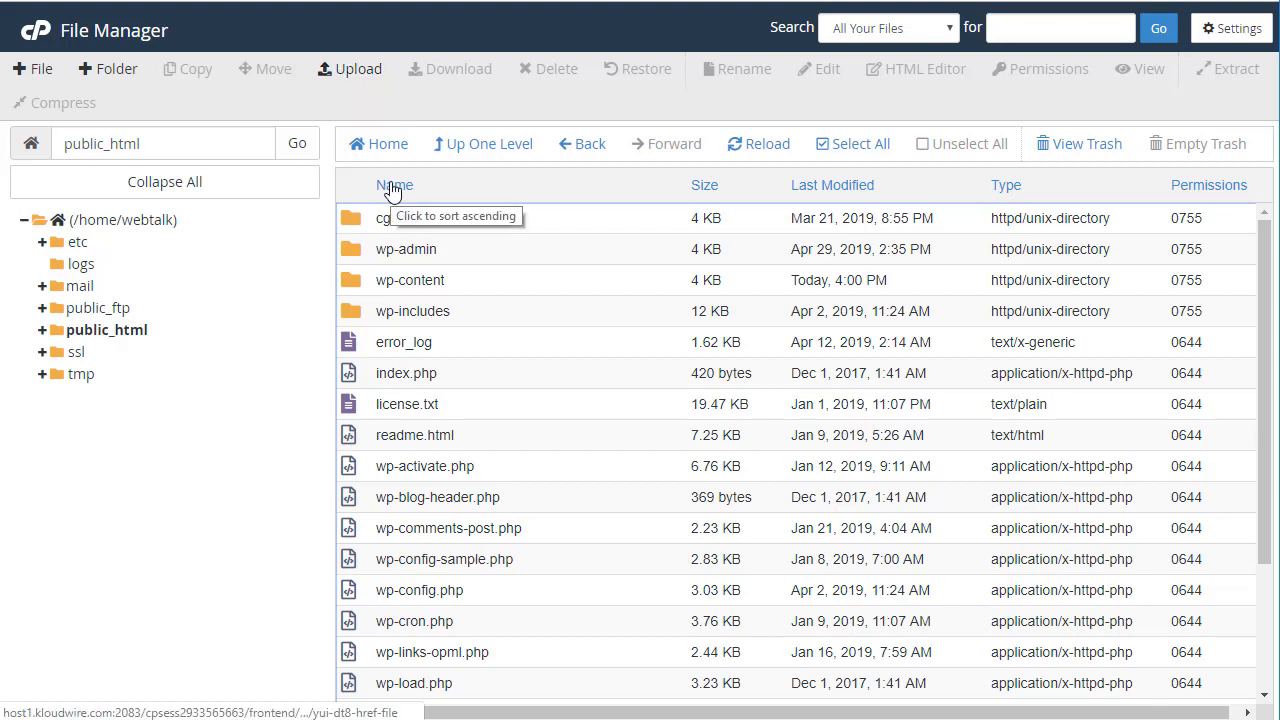
click(474, 148)
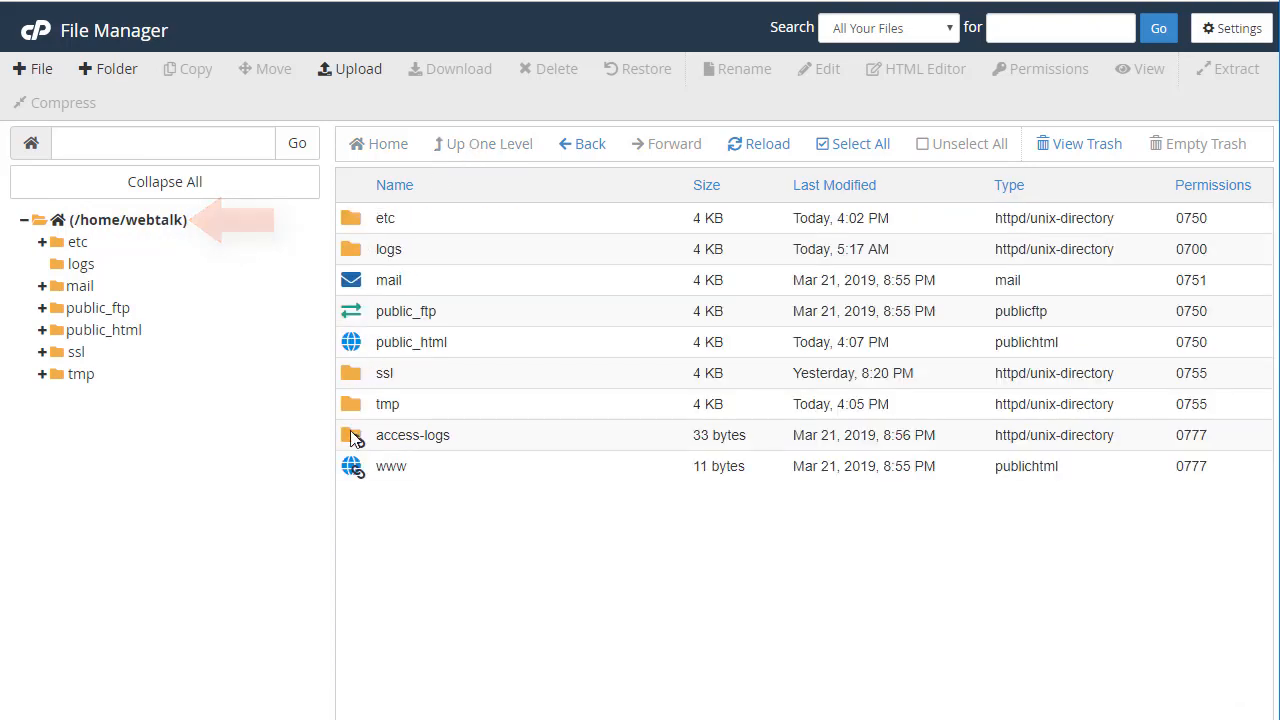
Open public_html and look through its WordPress files, from cgi-bin to xmlrpc.php
double_click(350, 342)
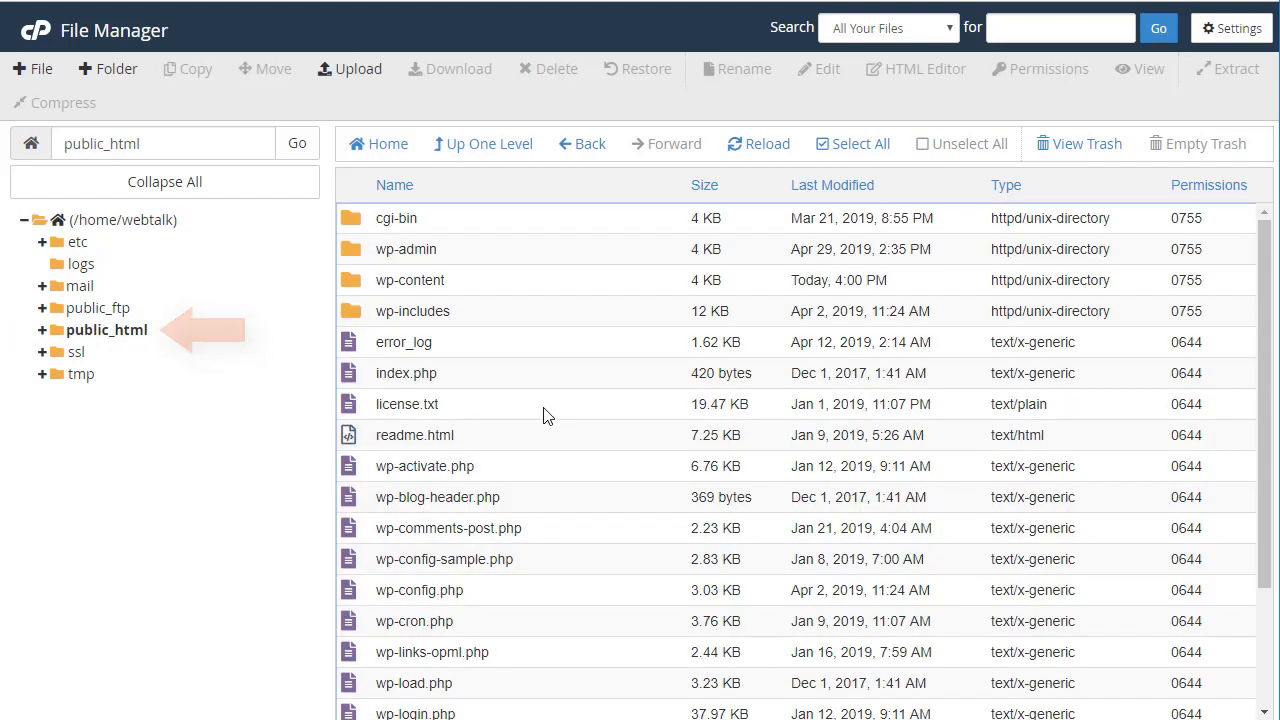
scroll(580, 578, down, 3)
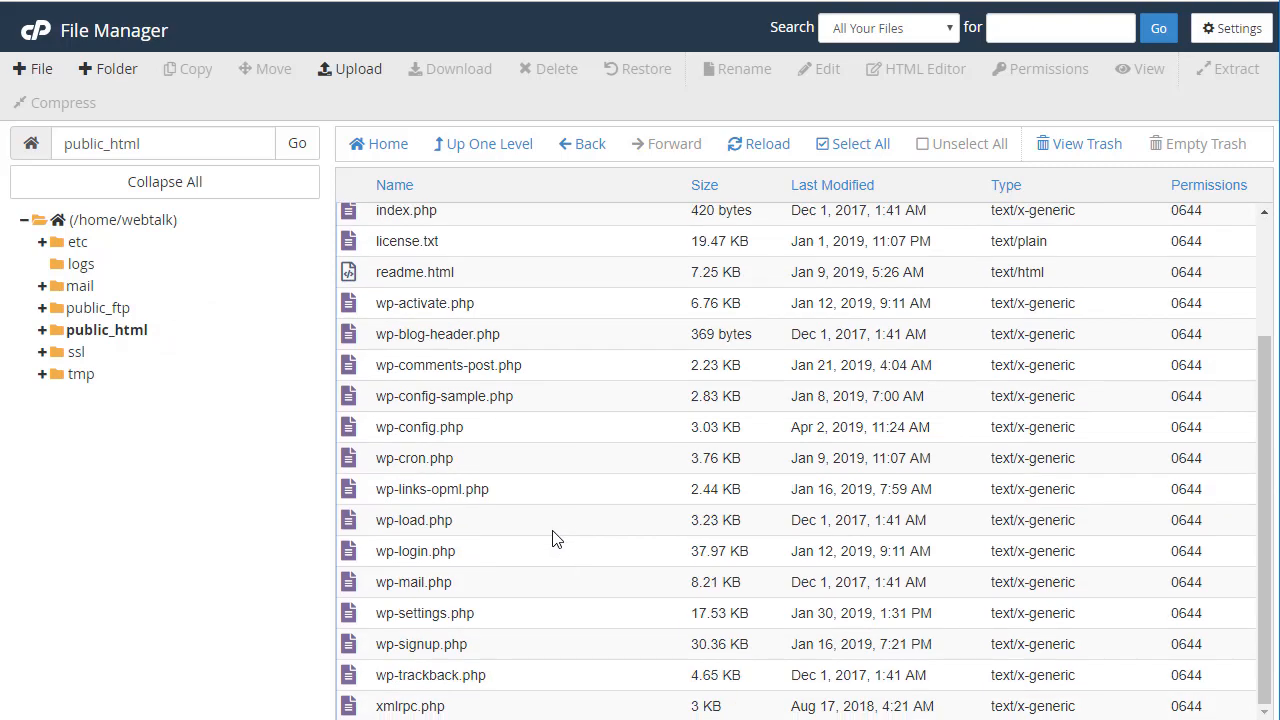
scroll(554, 537, up, 3)
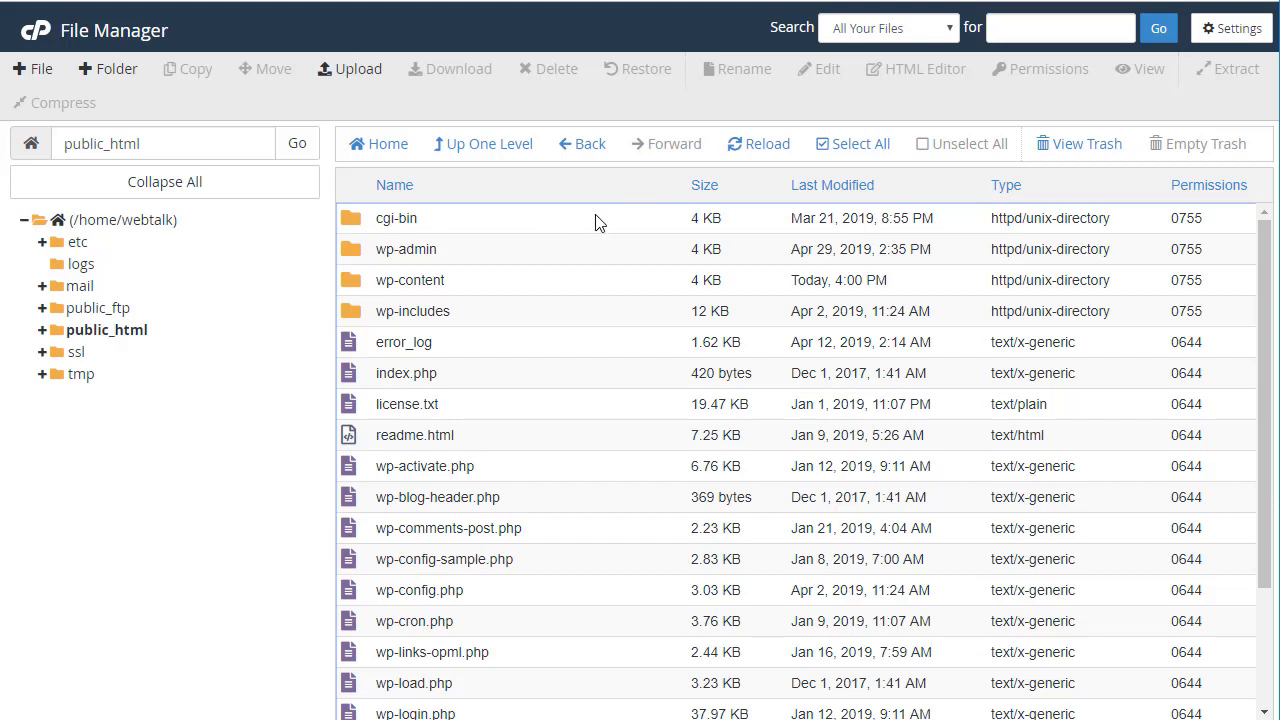
Select readme.html in public_html and load it into the HTML Editor
drag(414, 437, 465, 454)
click(349, 442)
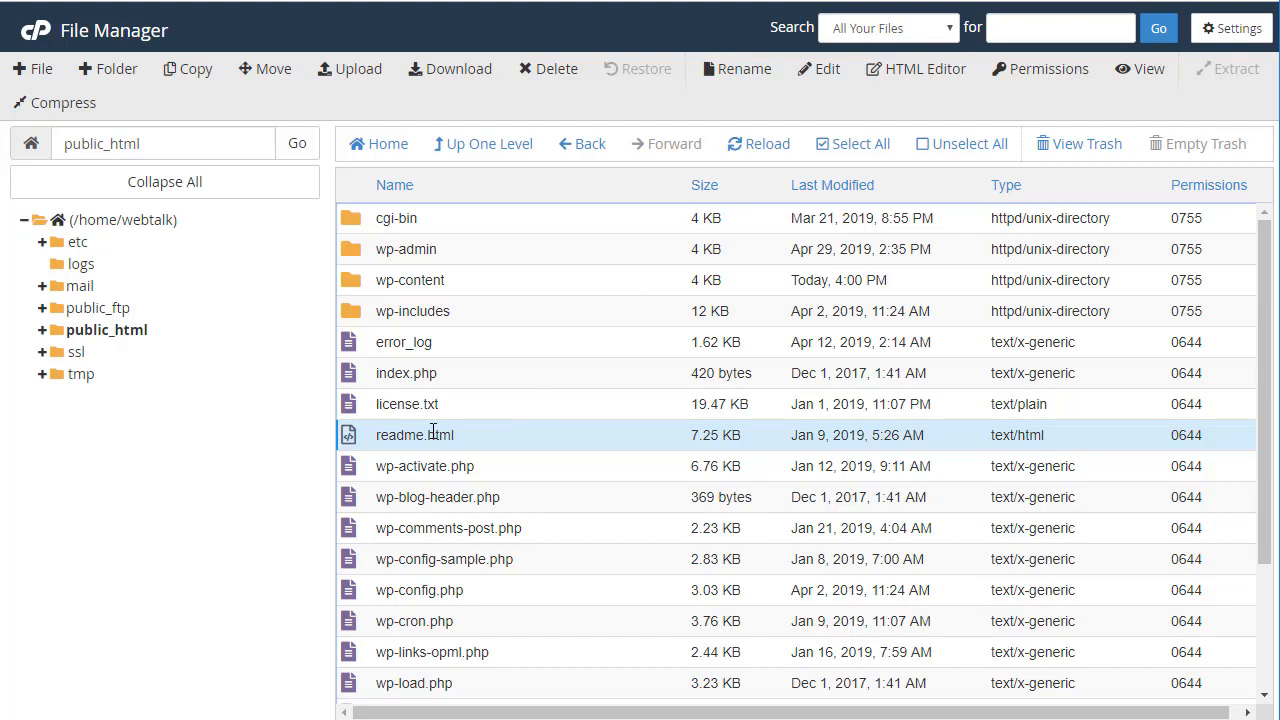
click(918, 80)
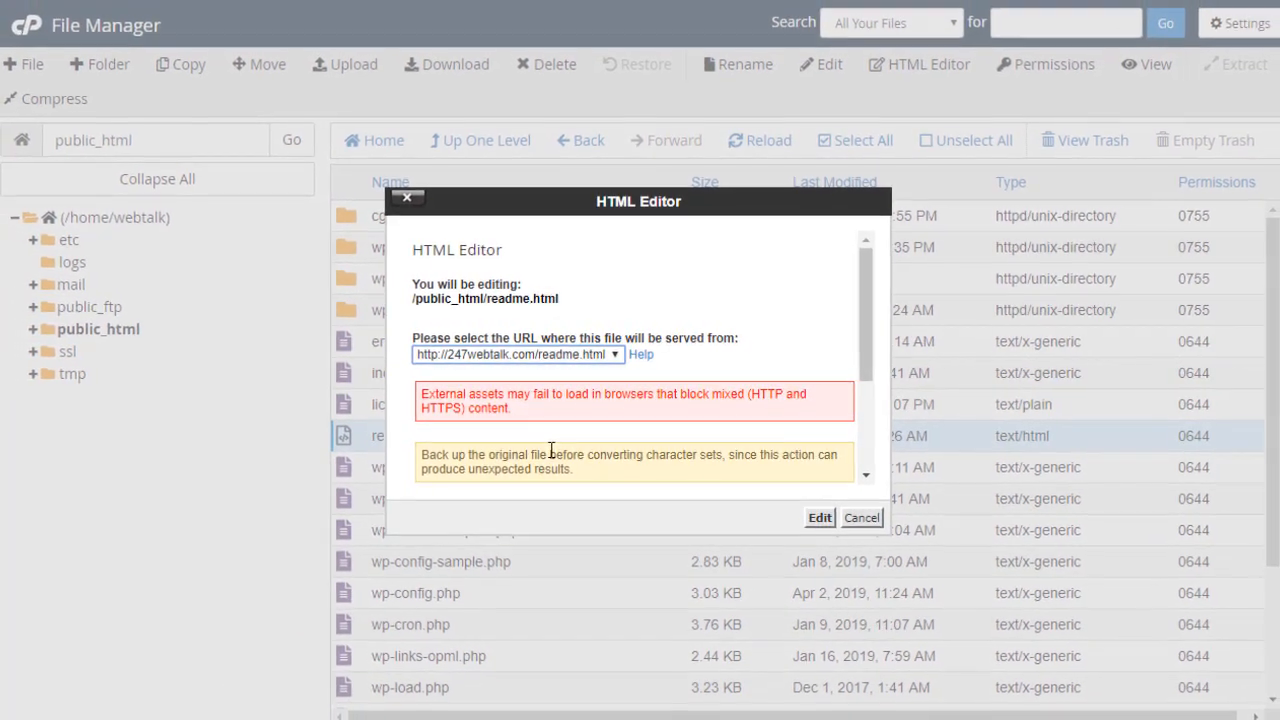
click(818, 517)
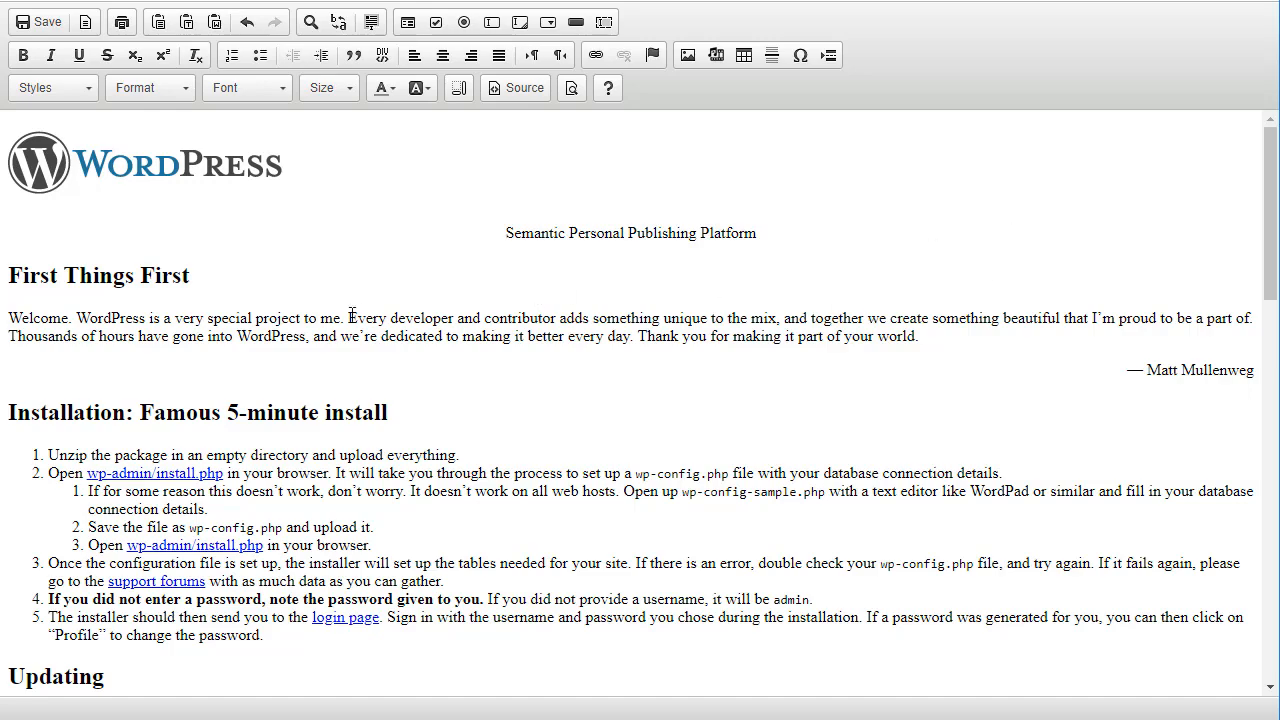
Look through the readme.html page, then close the HTML Editor and return to public_html
scroll(757, 369, down, 11)
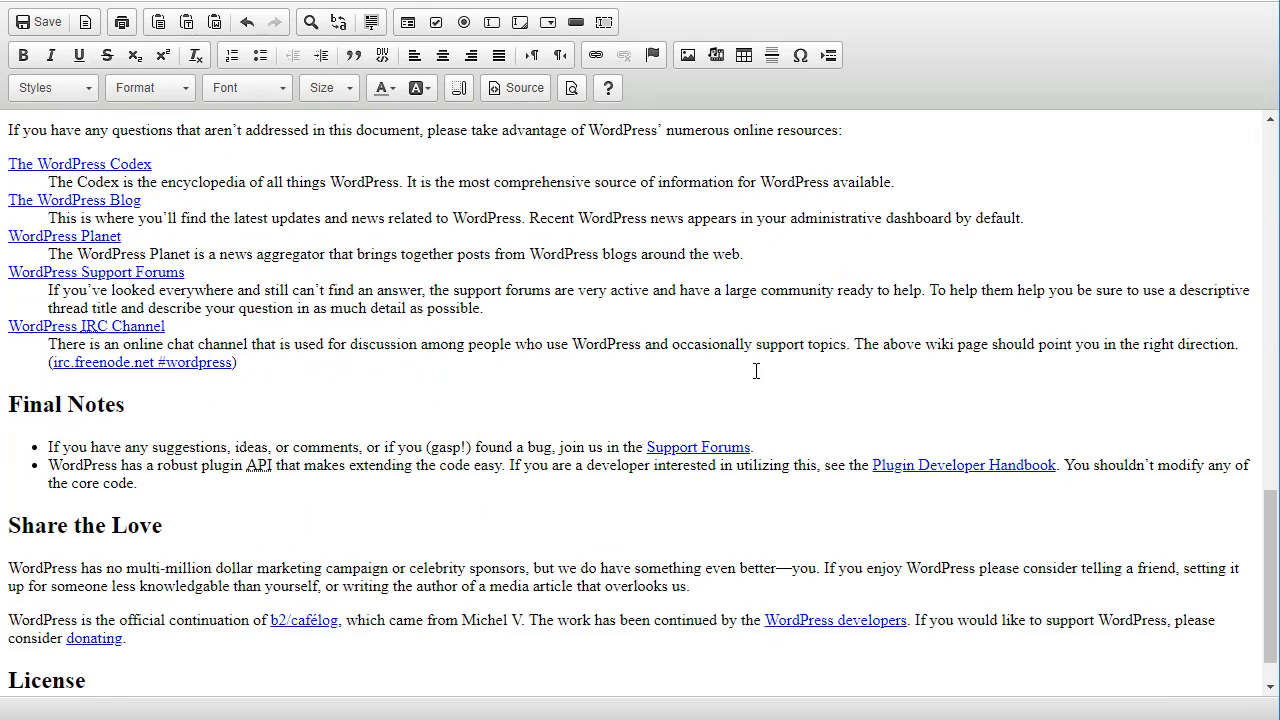
scroll(611, 424, up, 4)
scroll(611, 424, up, 6)
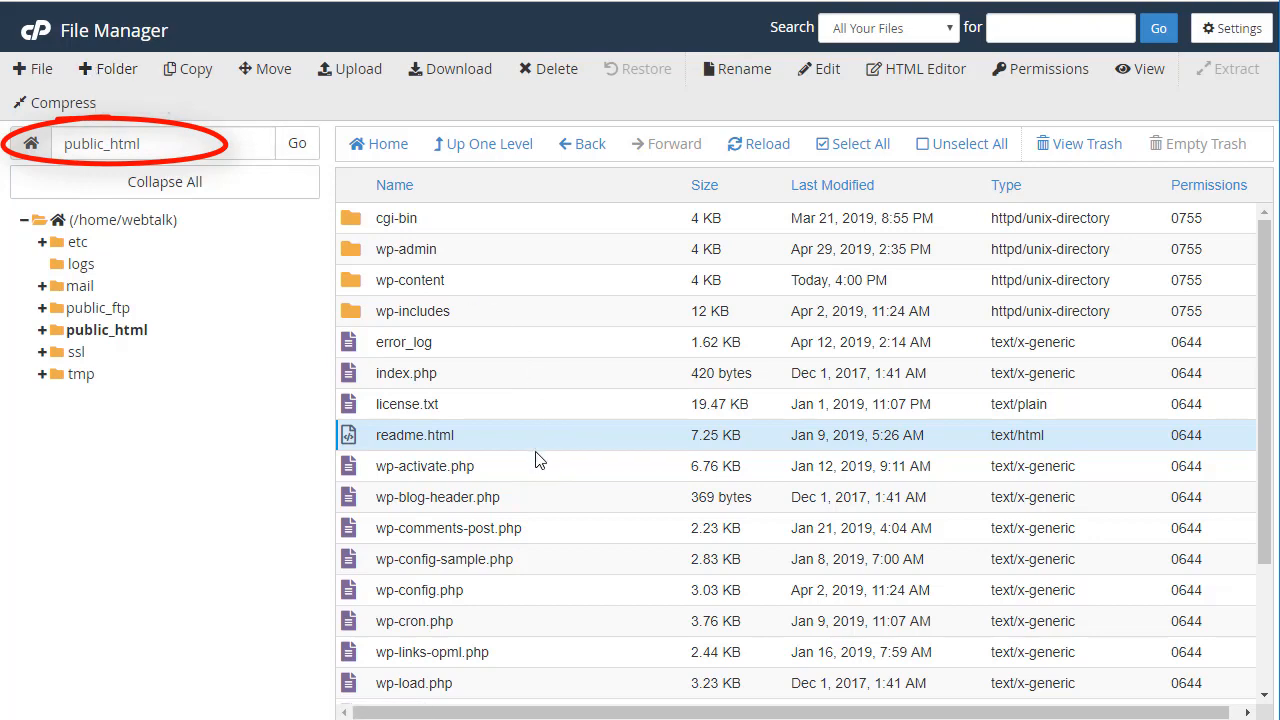
click(461, 150)
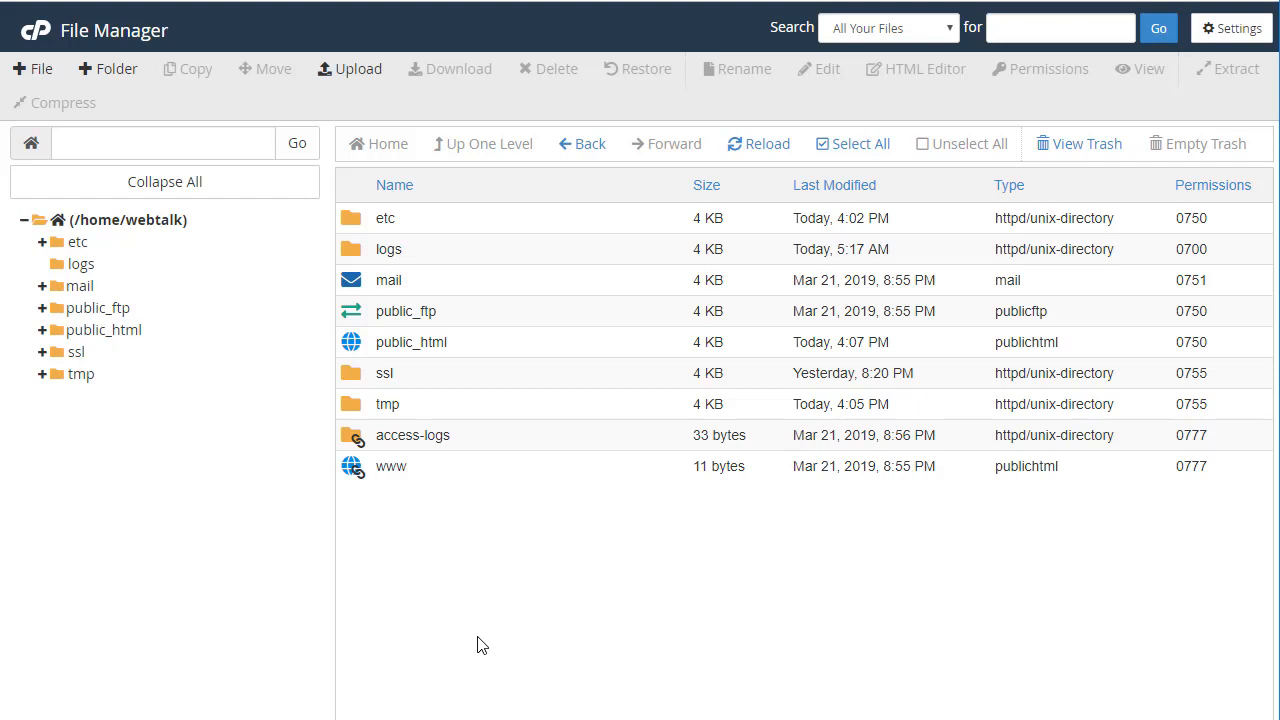
Create a folder named 'myfolder' in the home directory and select it
click(107, 78)
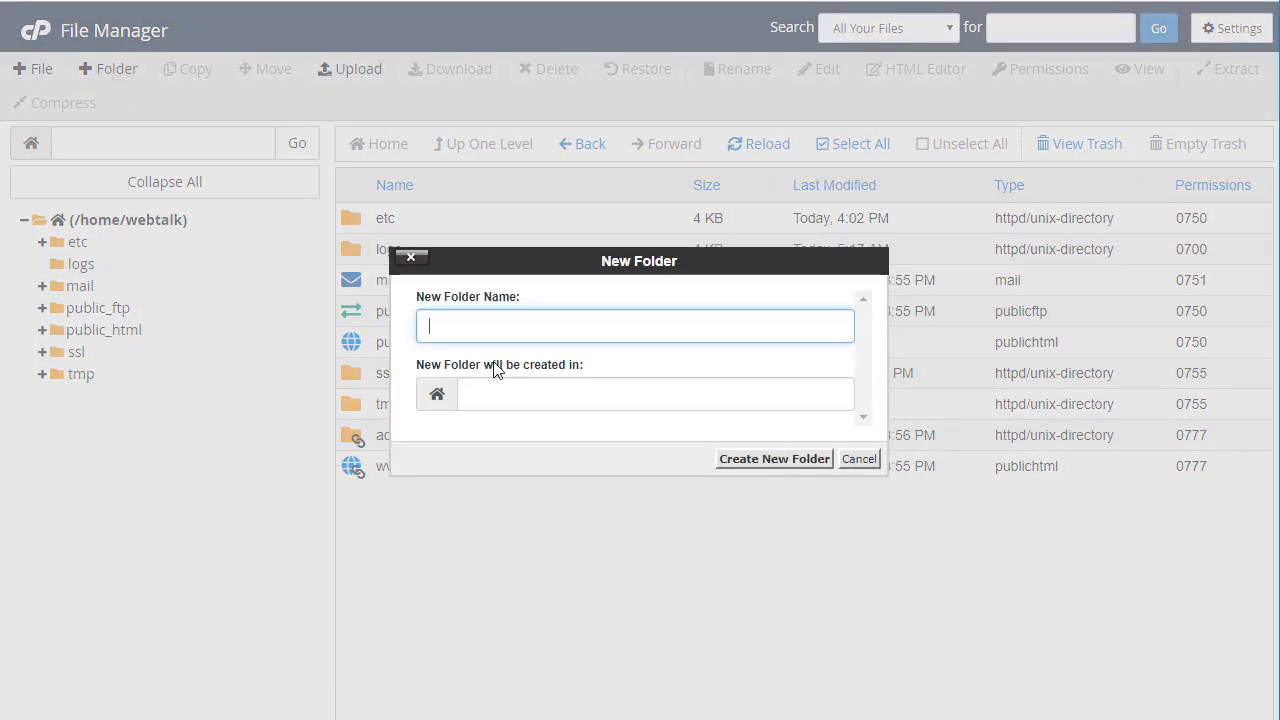
text(myfolder)
click(766, 462)
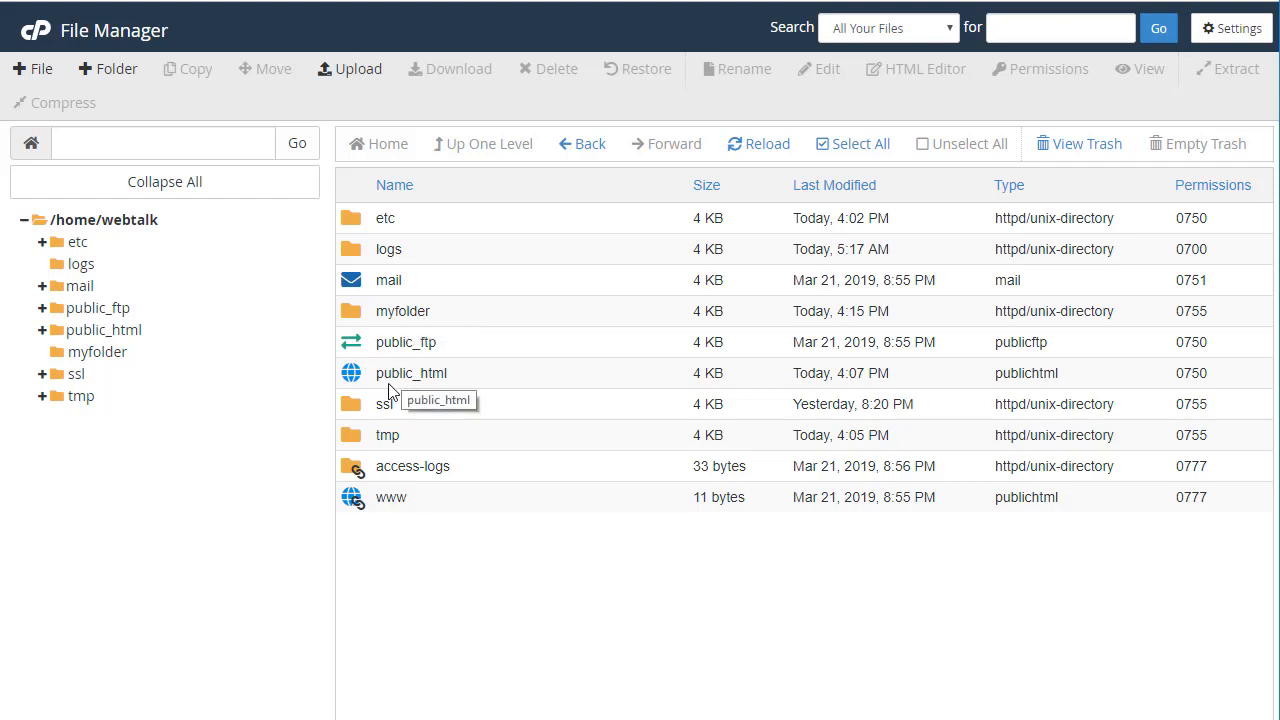
click(350, 315)
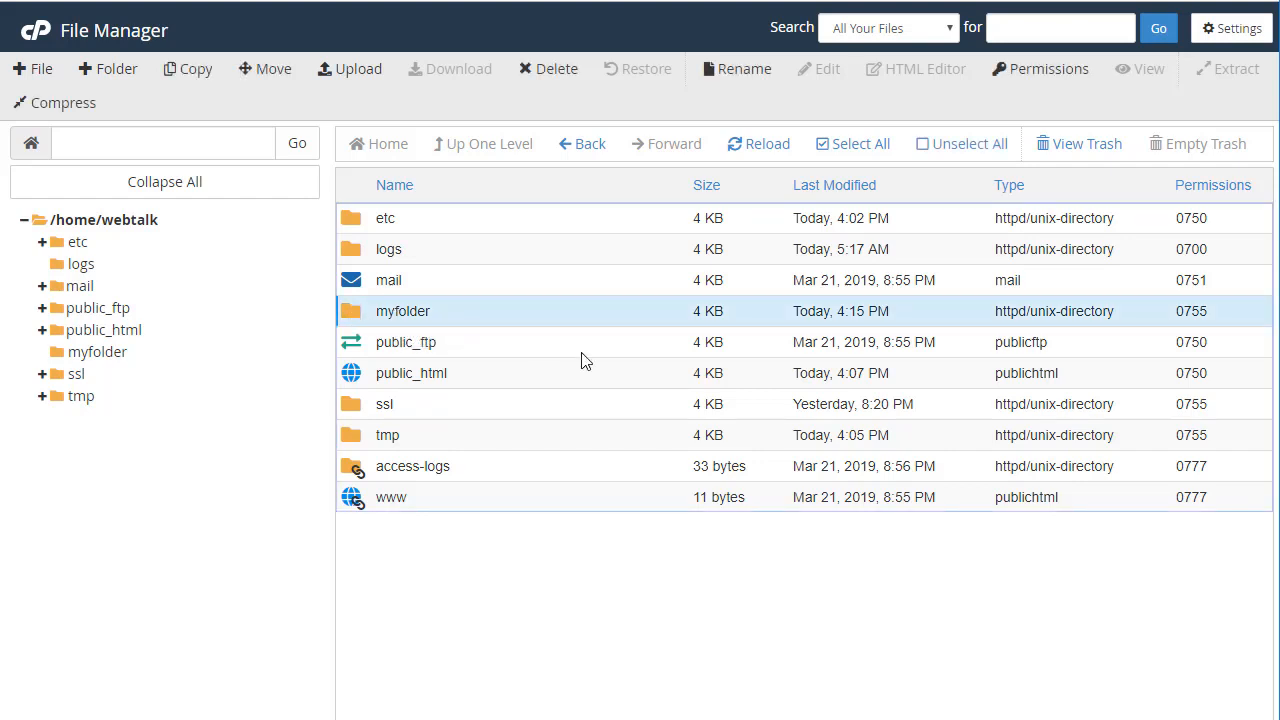
Delete myfolder permanently, skipping the trash, then go into public_html
click(537, 74)
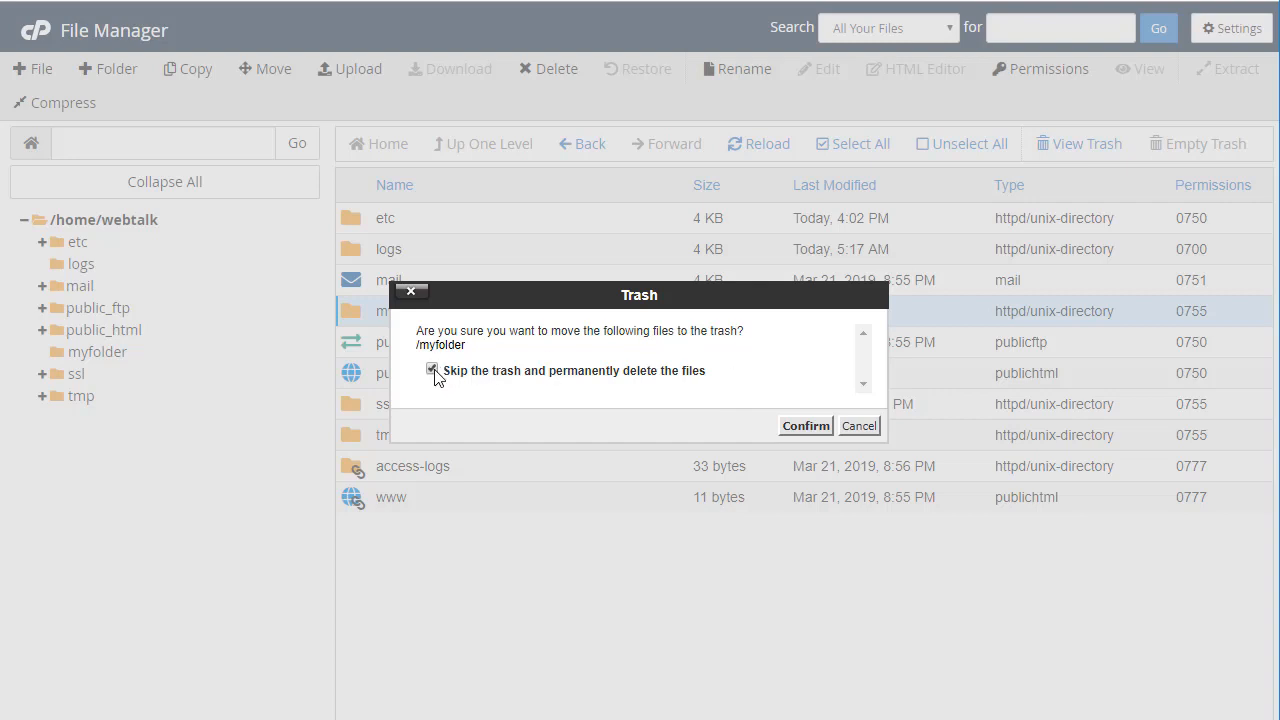
click(806, 425)
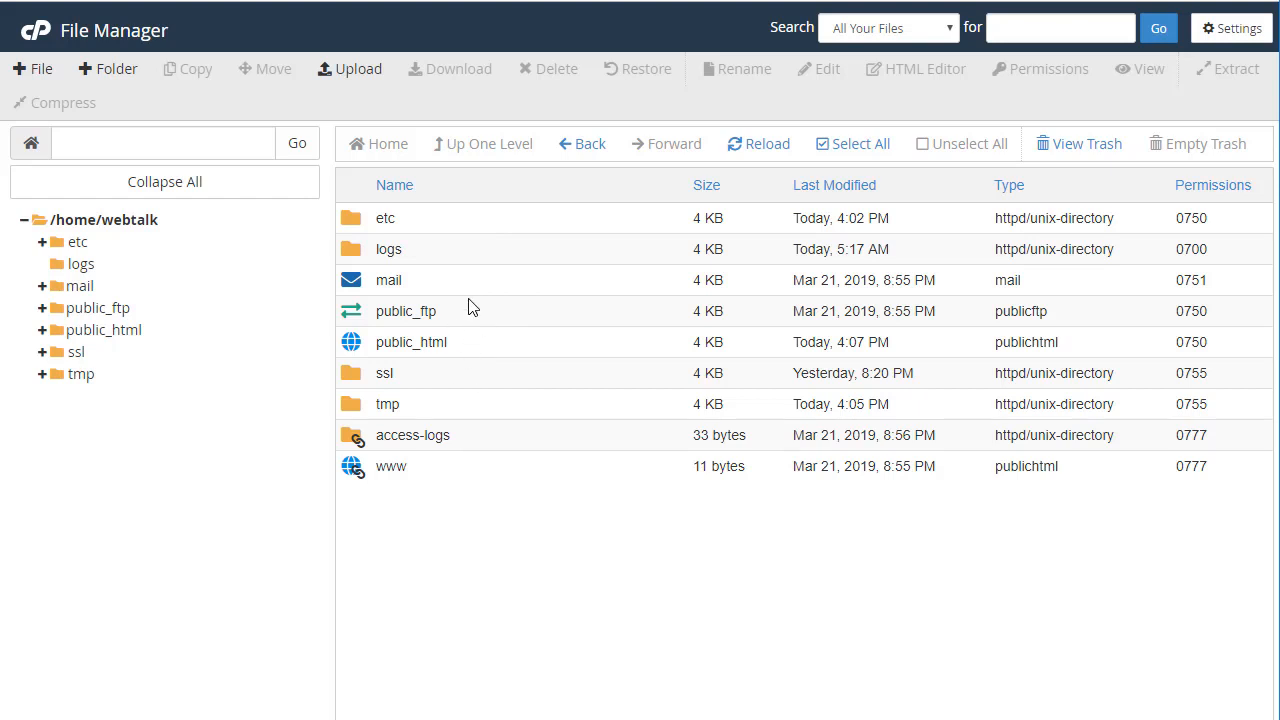
double_click(351, 344)
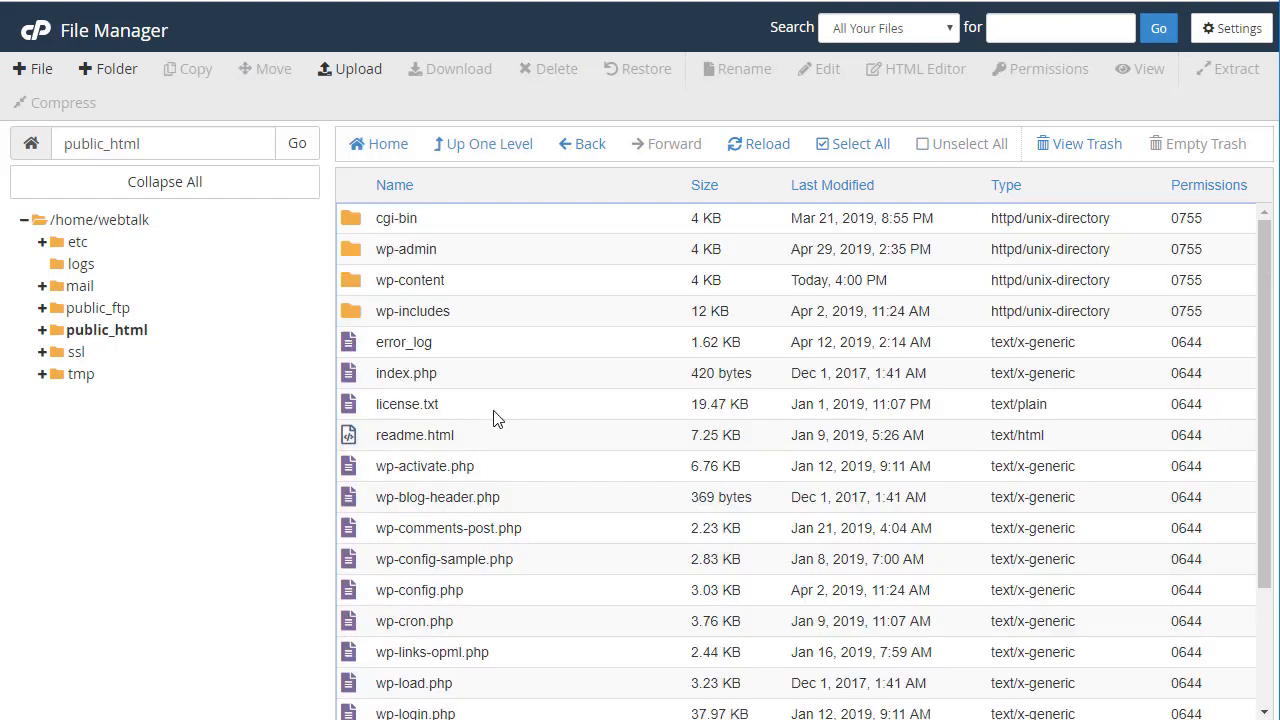
Add a folder named 'myebooks' inside public_html and select it
click(110, 68)
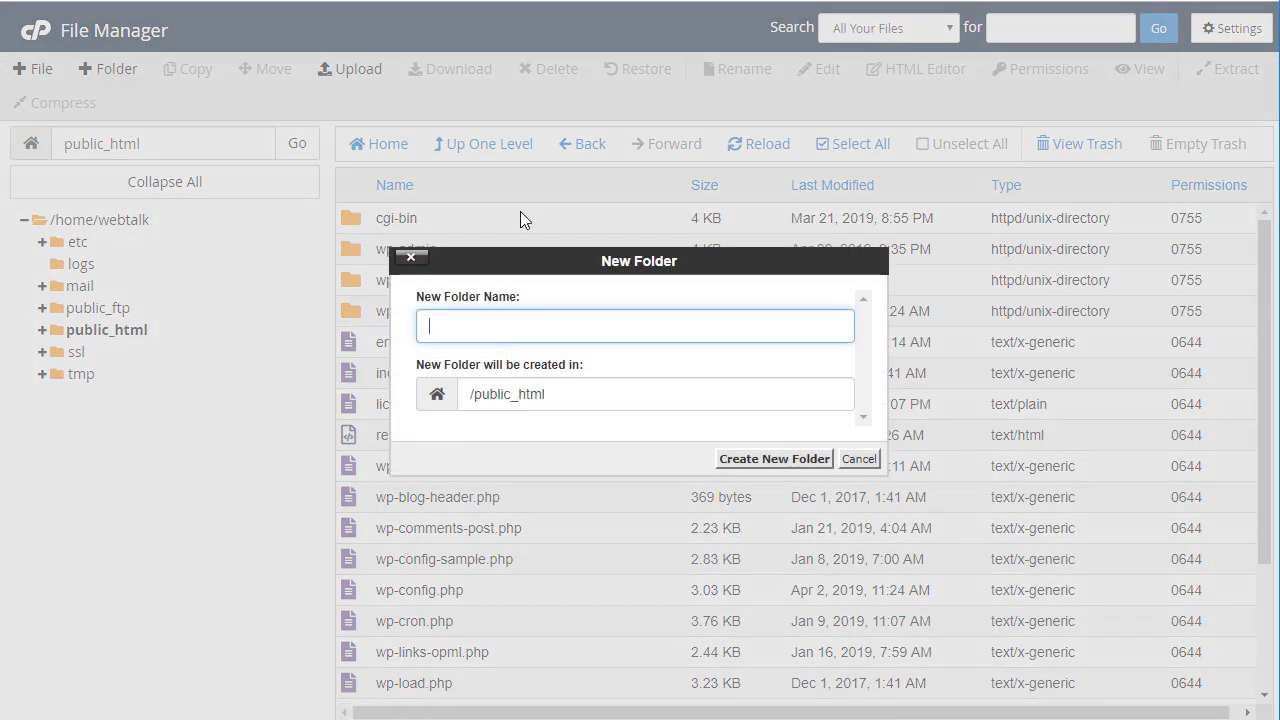
text(my)
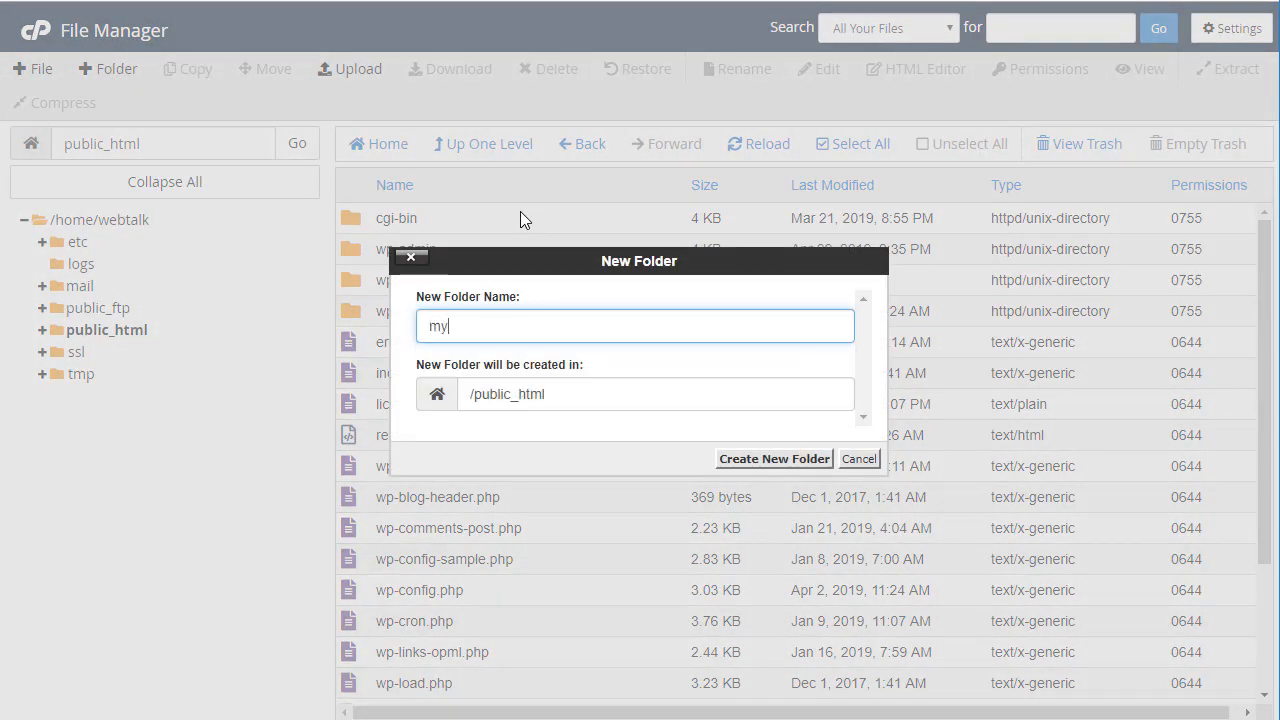
text(ebooks)
click(772, 459)
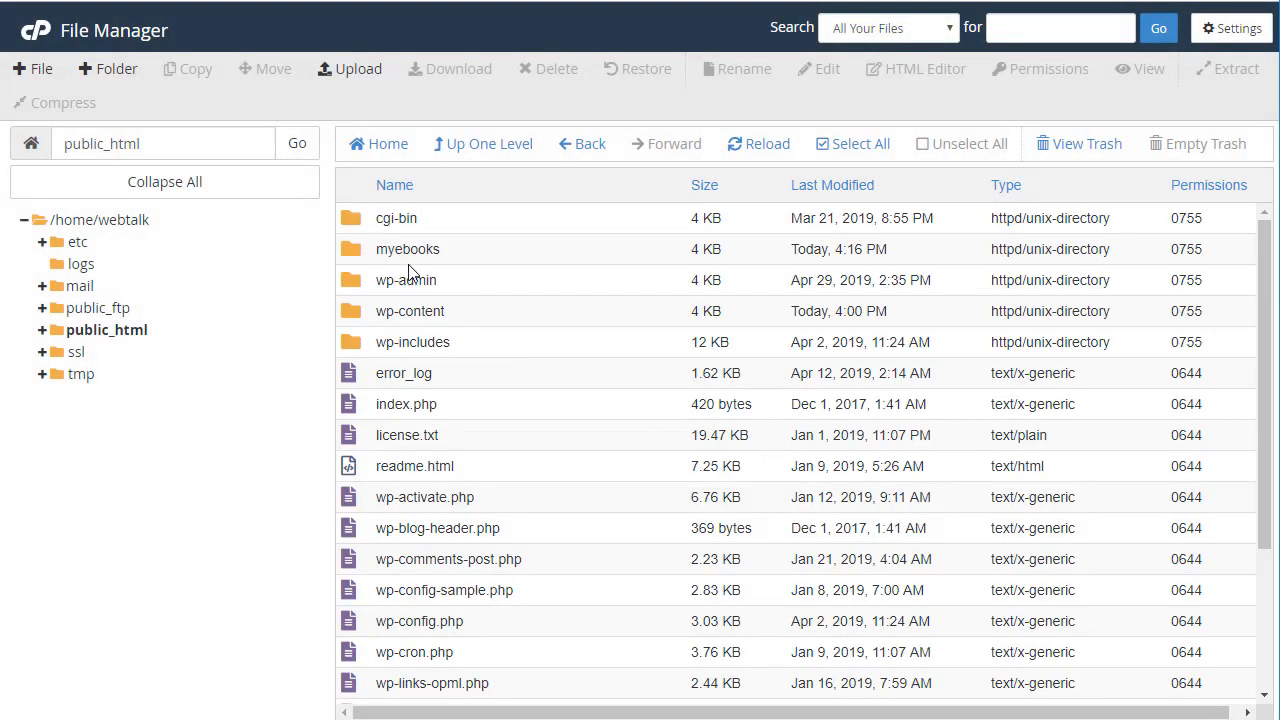
click(357, 254)
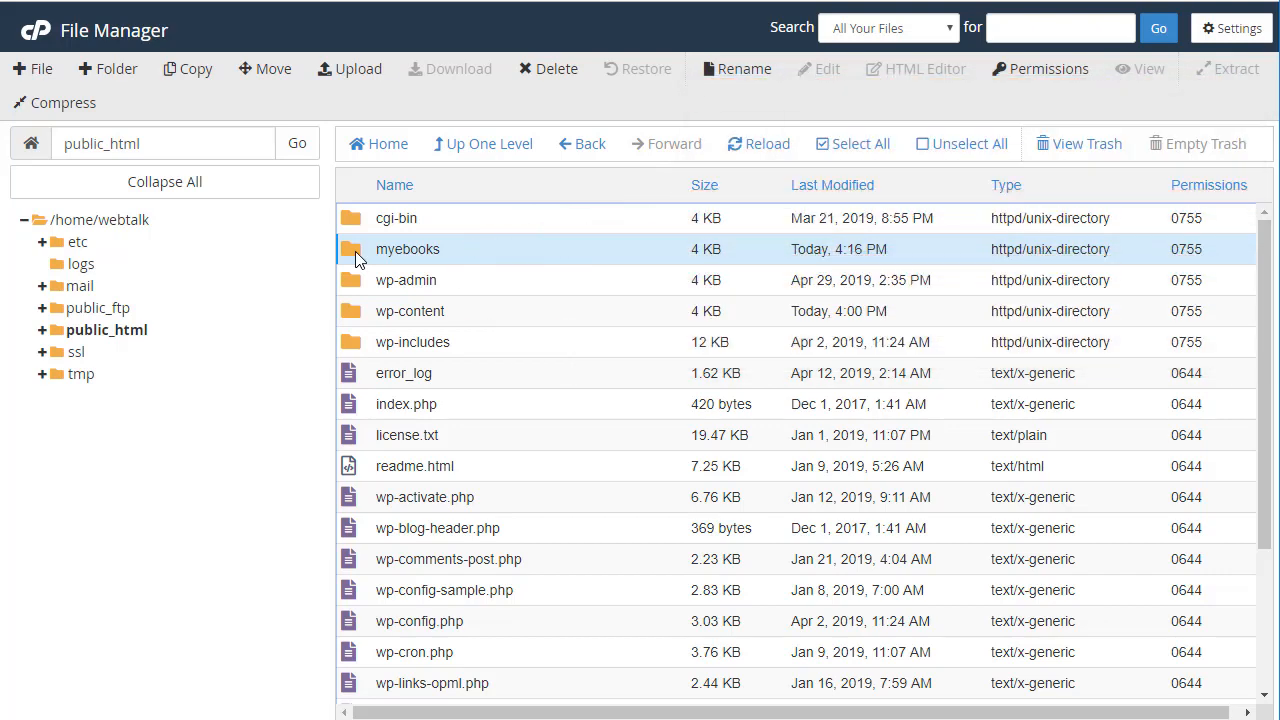
Go into the empty myebooks folder and bring up the File Upload page for public_html/myebooks
double_click(355, 251)
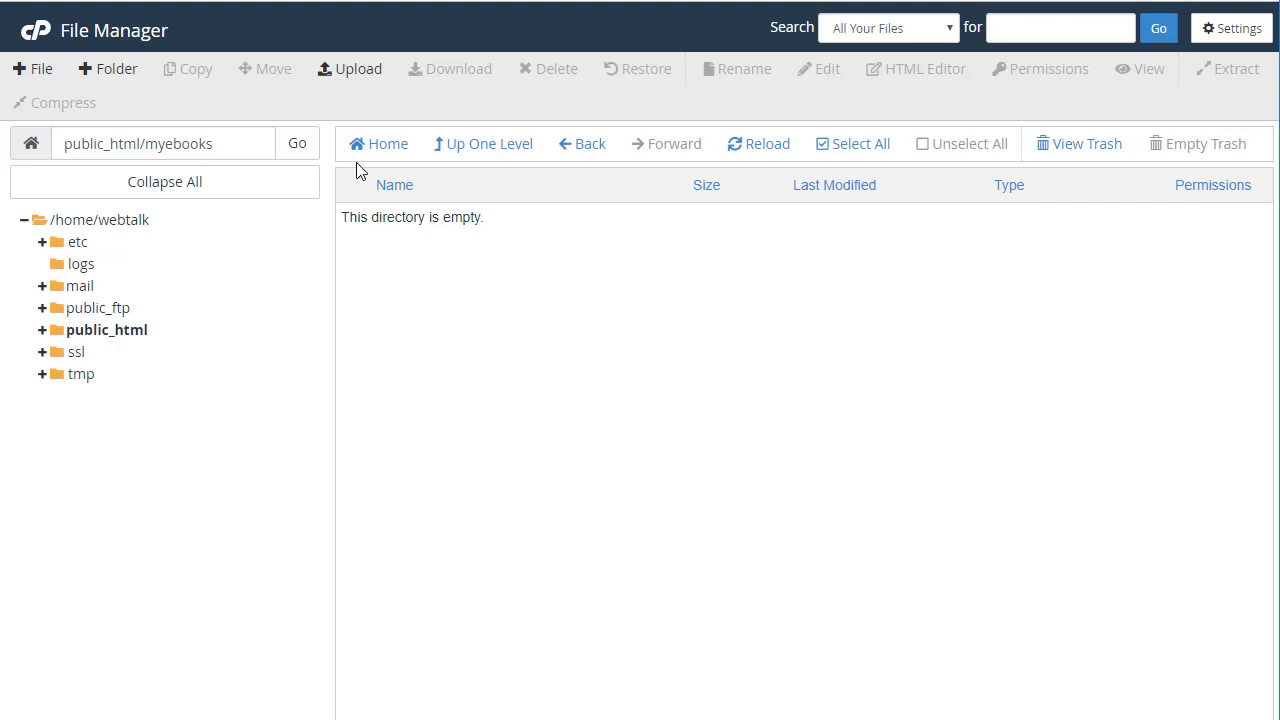
click(345, 80)
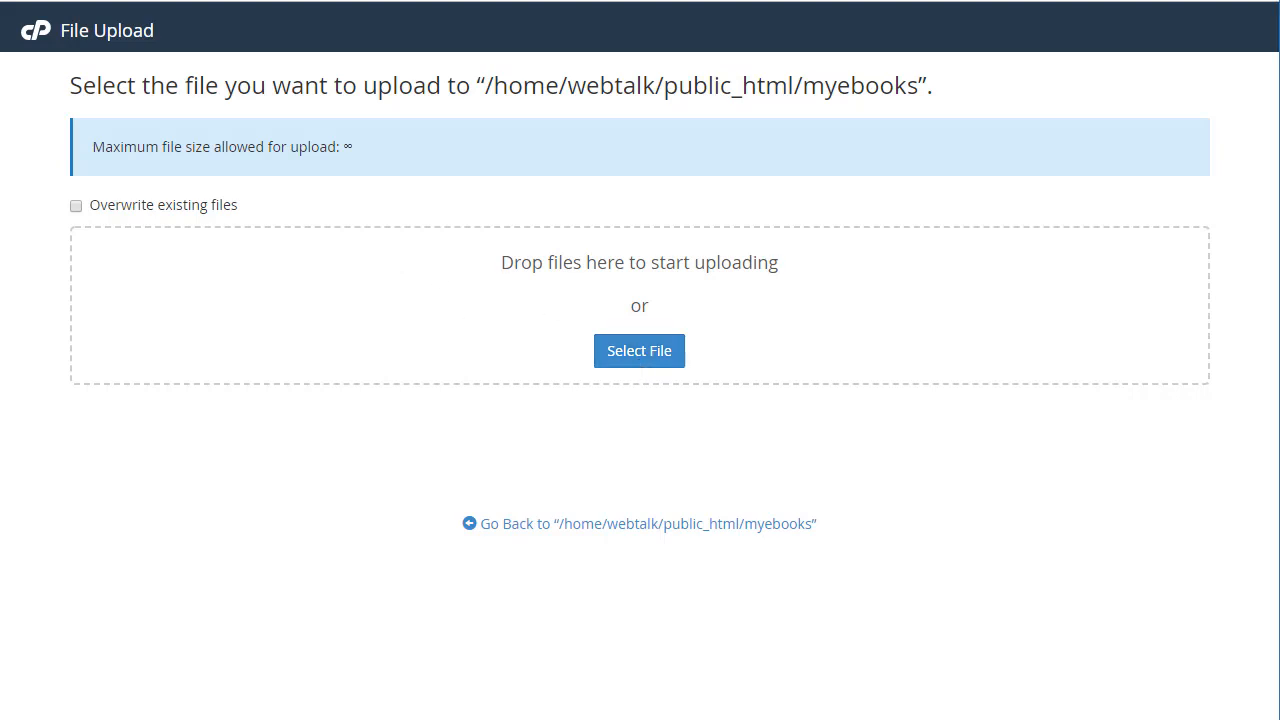
Upload smb_book.pdf (962.26 KB) into myebooks and return to the folder listing
drag(1120, 523, 429, 349)
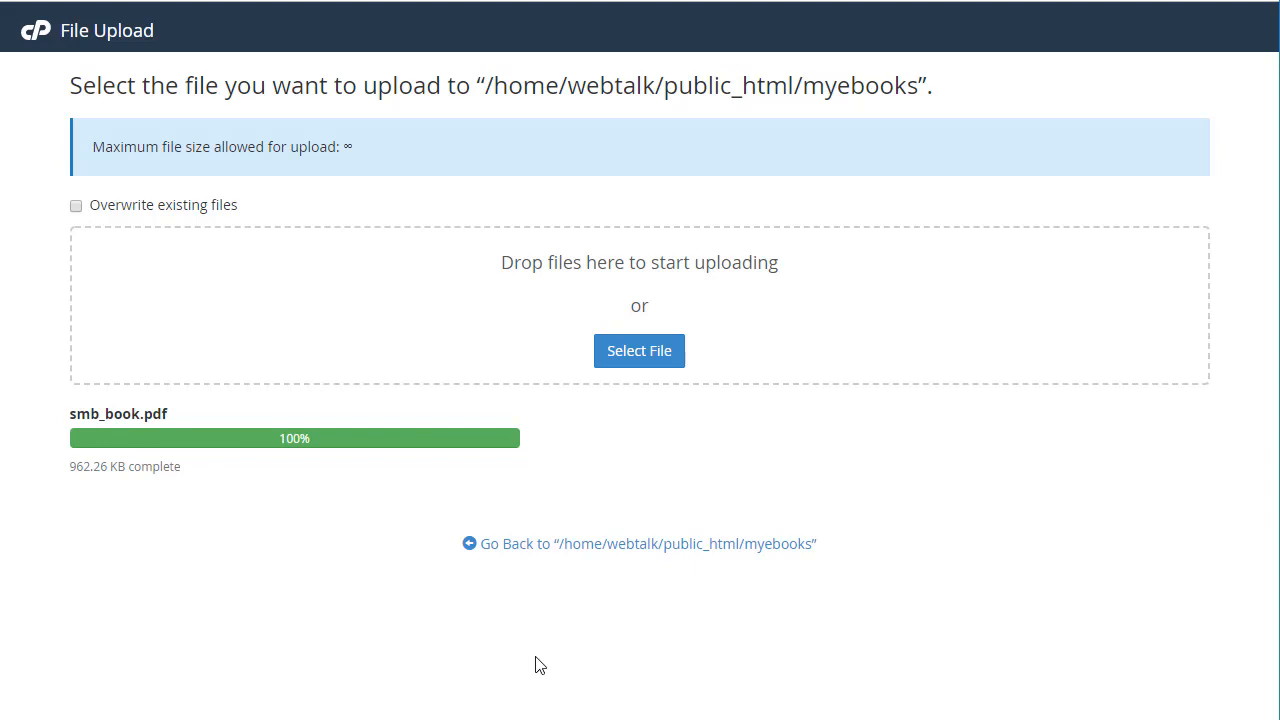
click(518, 548)
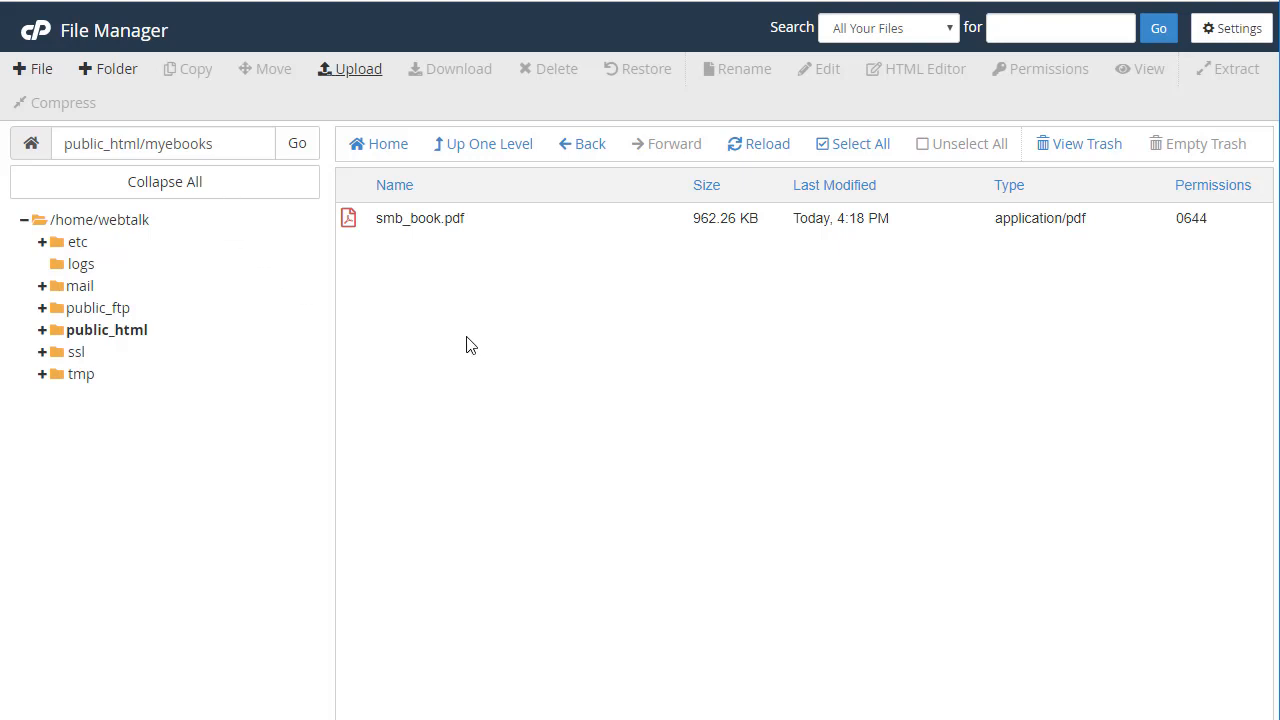
Make a folder named 'anotherfolder' inside public_html/myebooks and open the empty folder
click(112, 79)
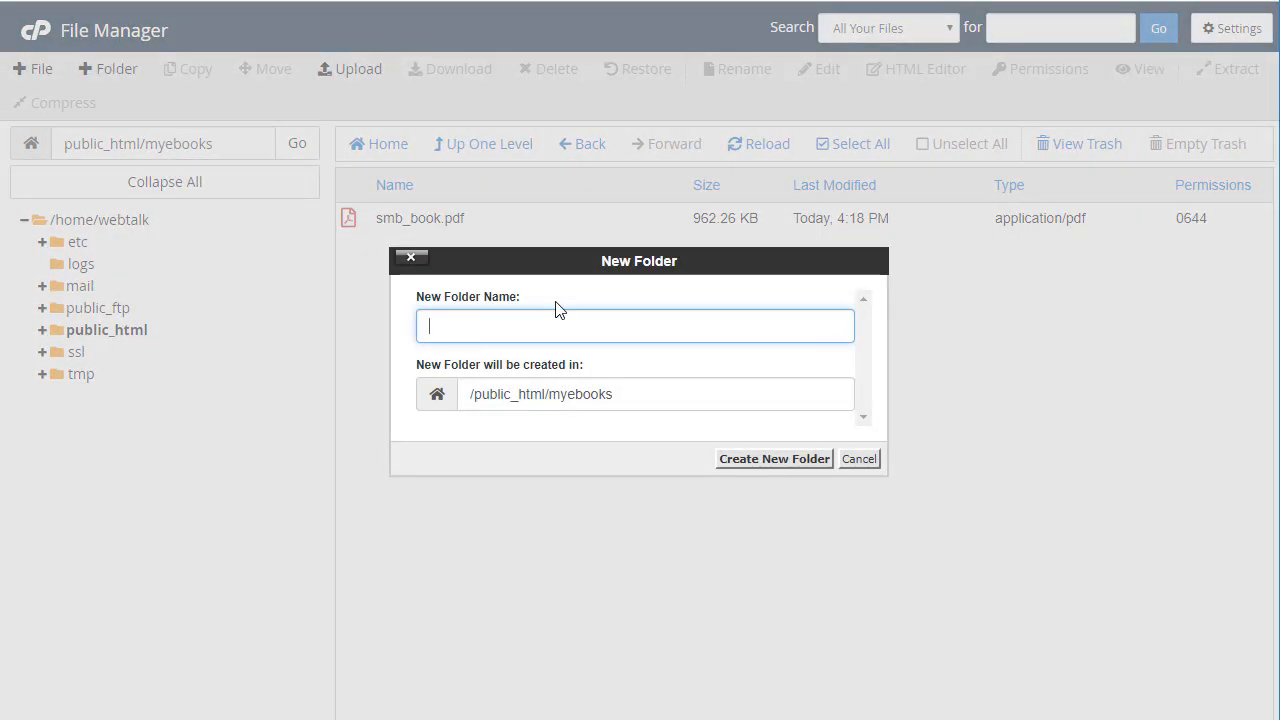
text(anotherfolder)
click(776, 465)
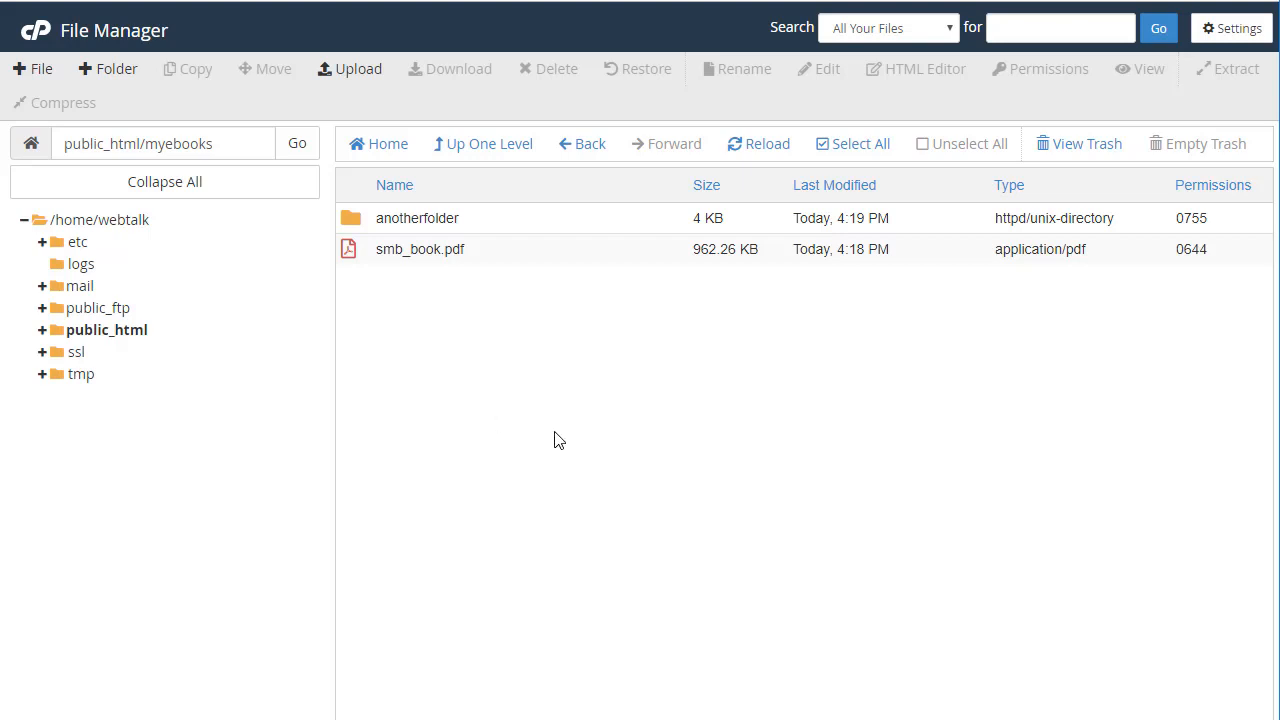
double_click(351, 218)
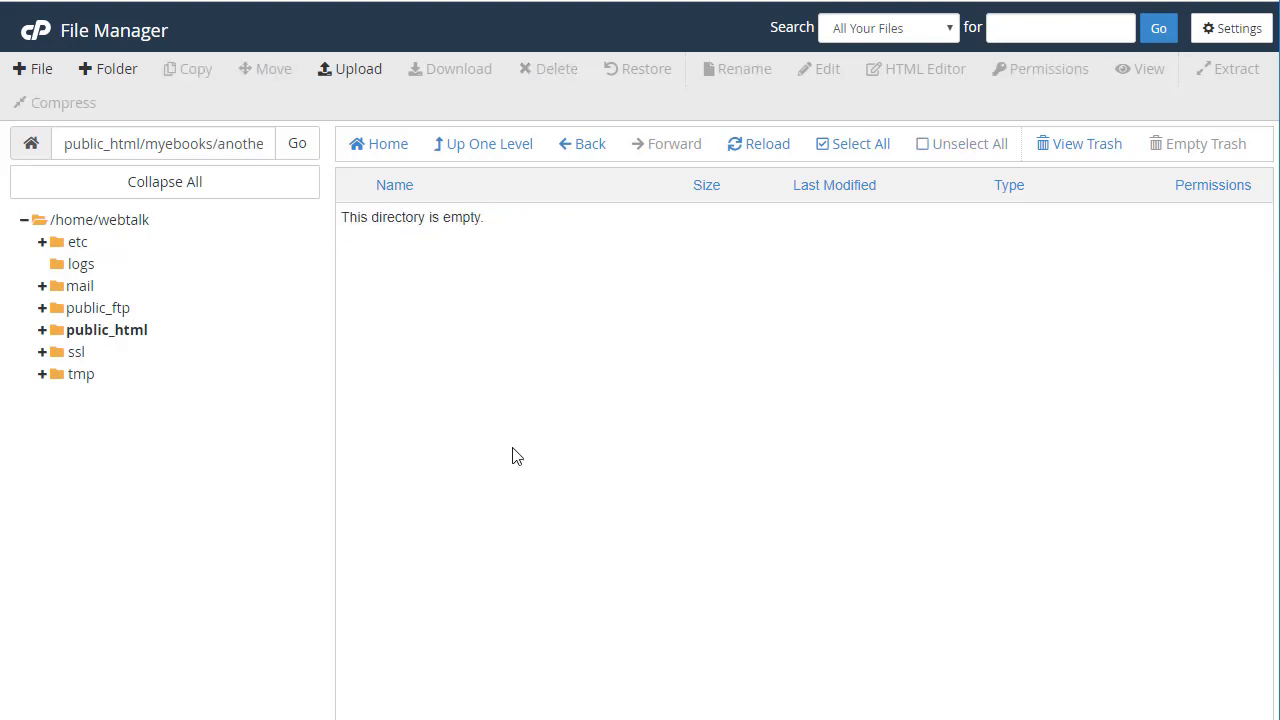
Upload smb_book.pdf into anotherfolder and go back to the anotherfolder listing
click(352, 74)
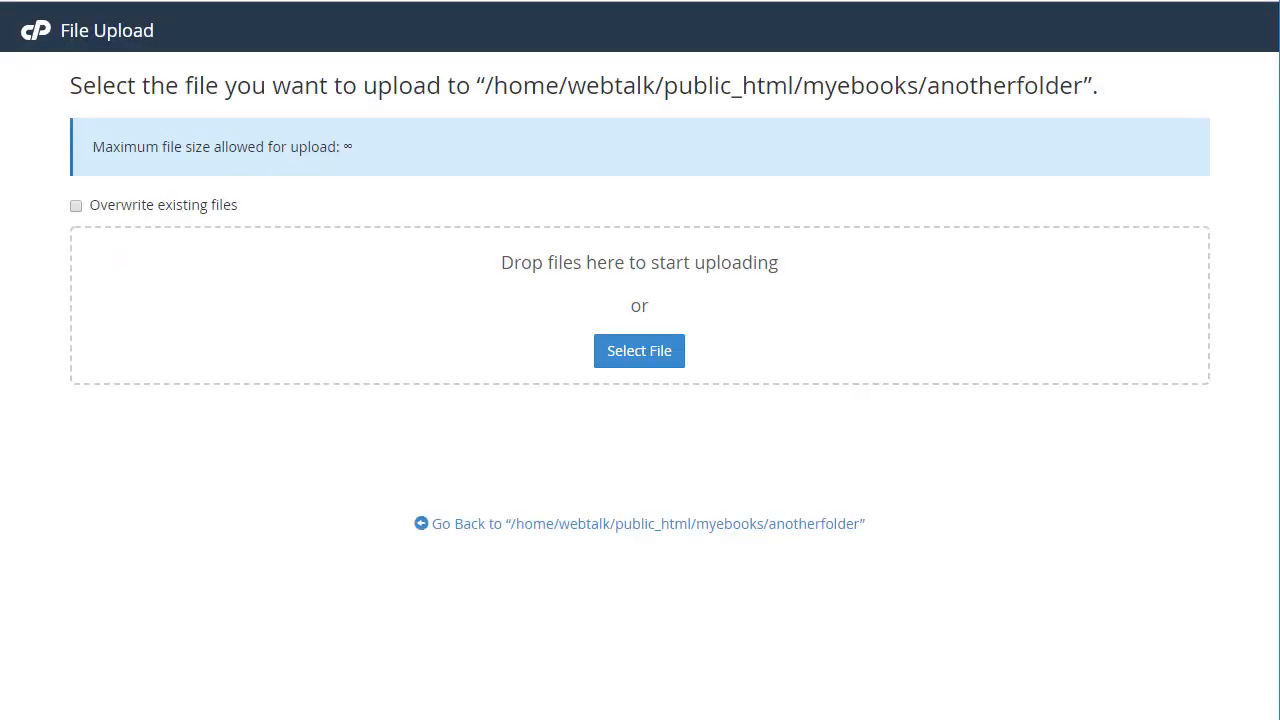
drag(1078, 530, 453, 345)
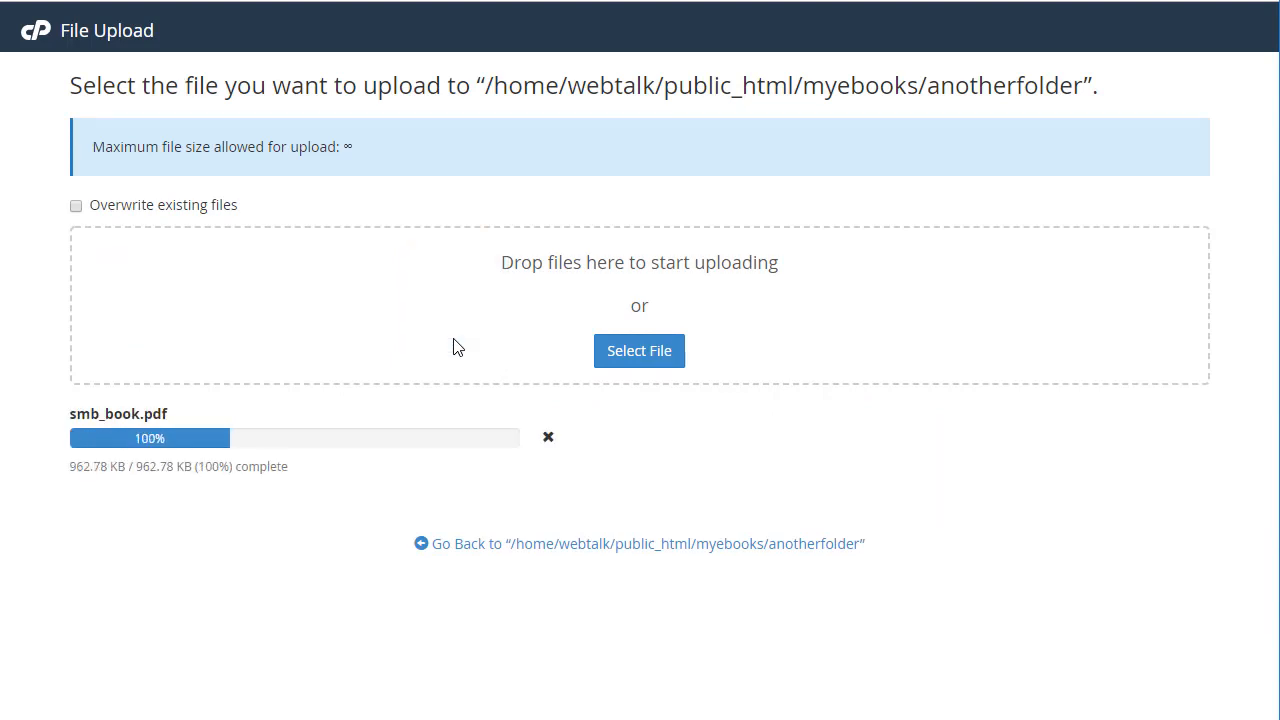
click(583, 548)
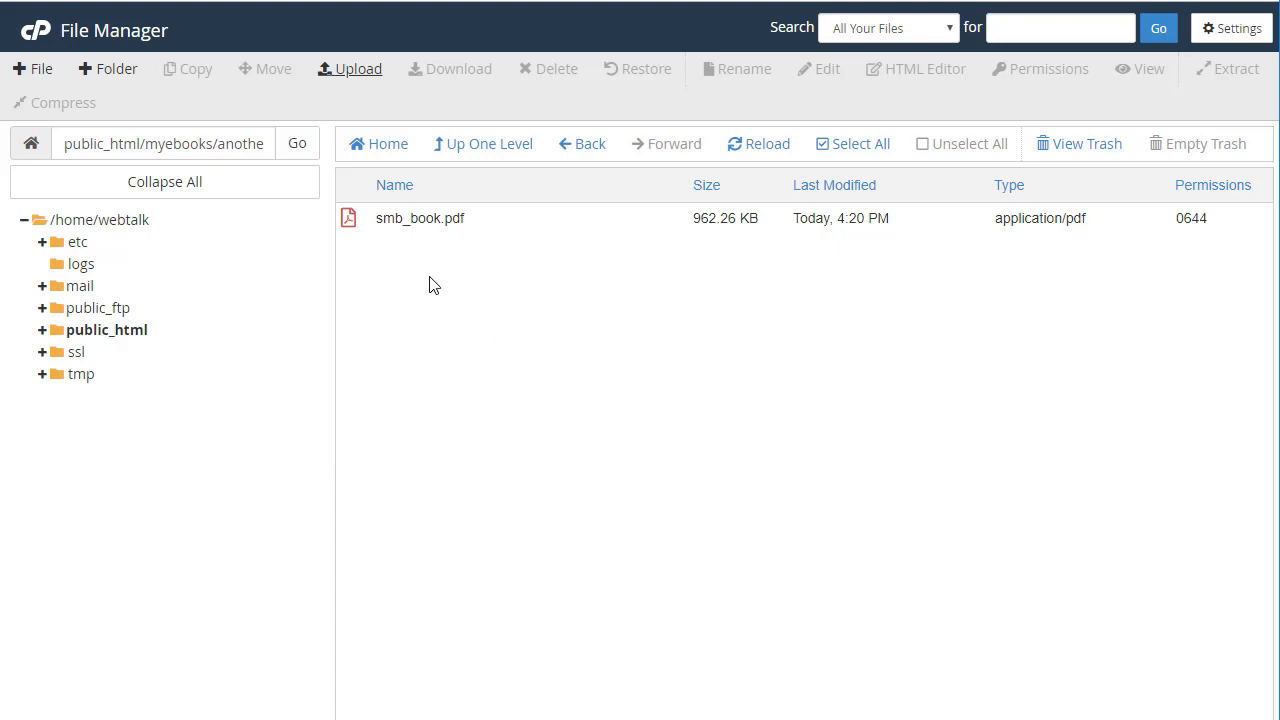
Return to myebooks, select anotherfolder and request its deletion
click(476, 146)
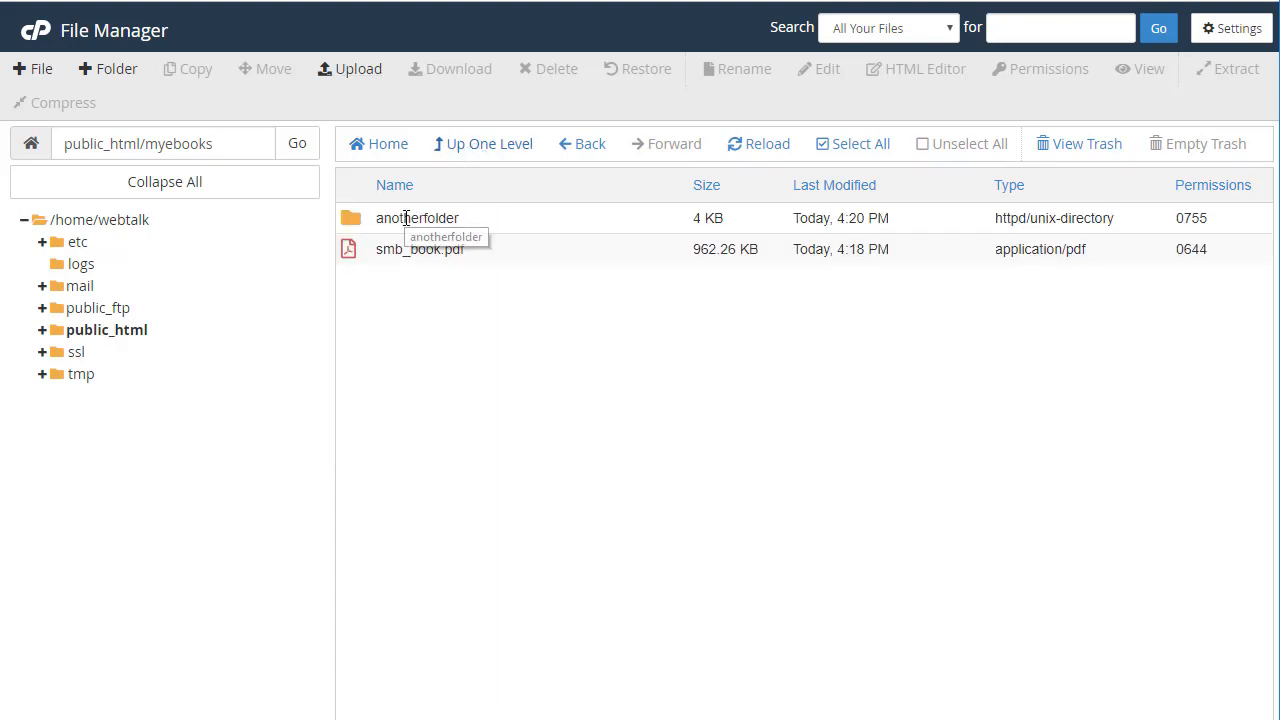
click(349, 221)
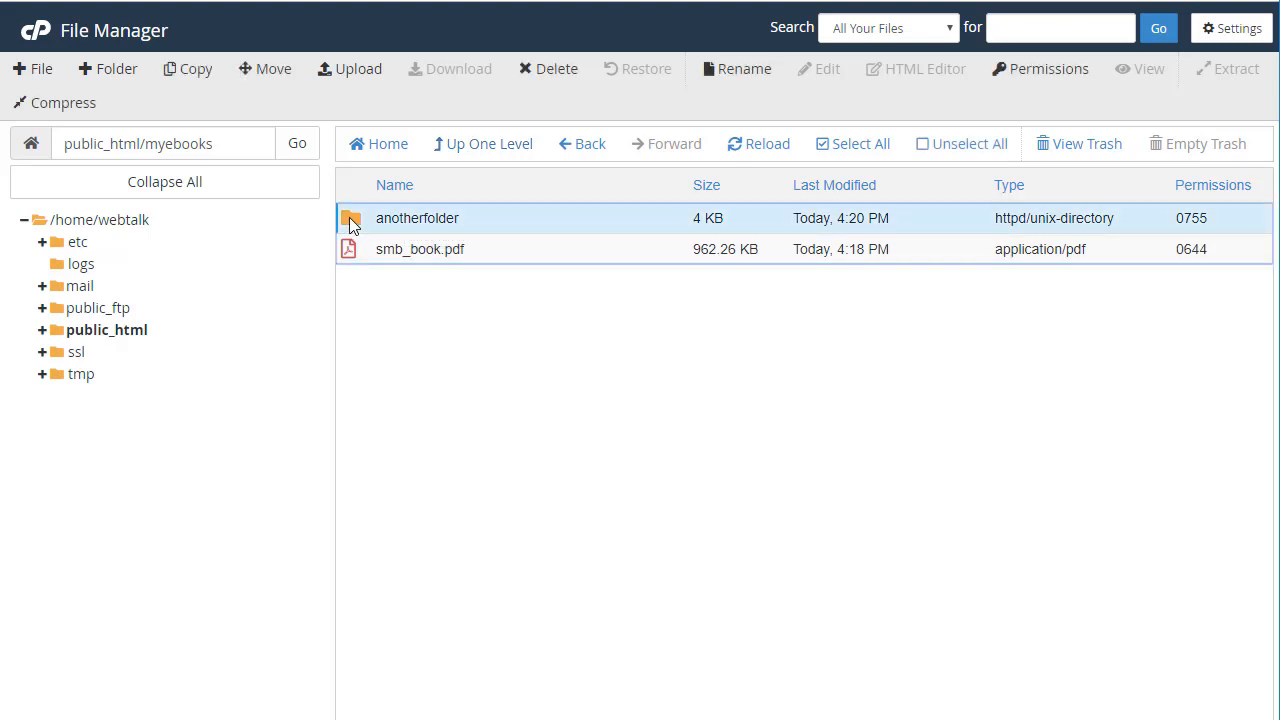
click(540, 68)
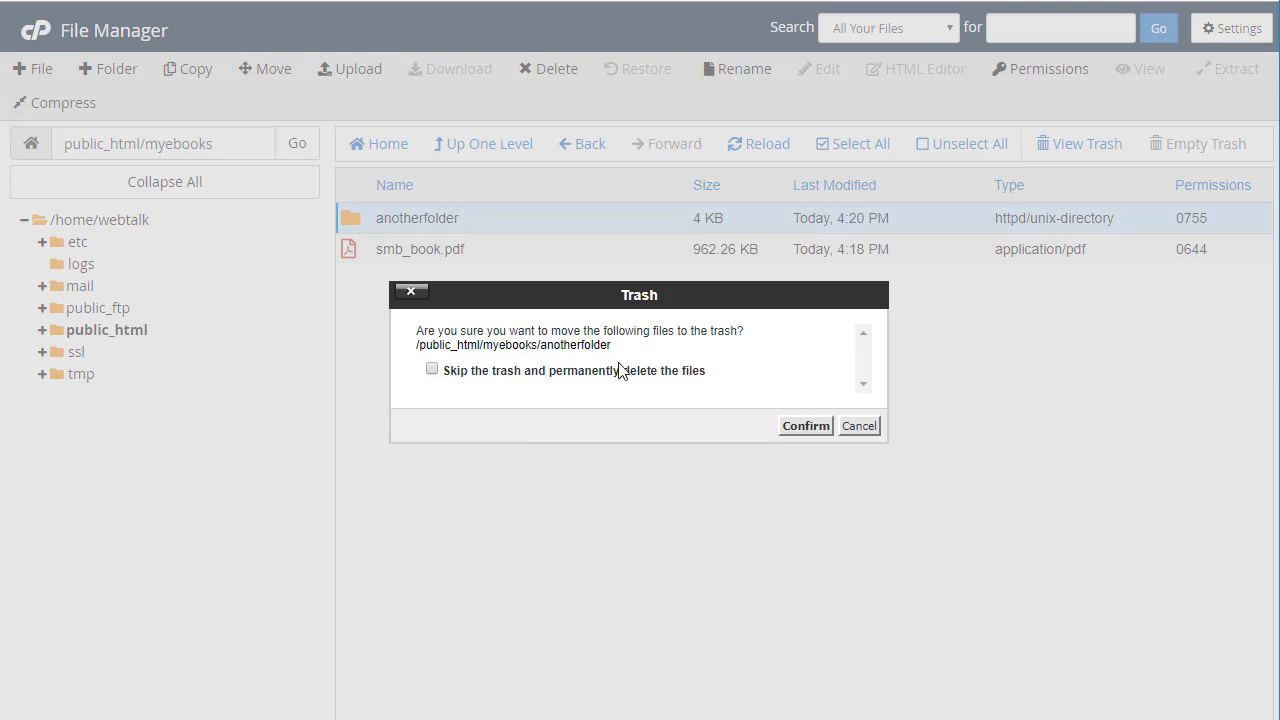
Confirm deleting anotherfolder with 'Skip the trash and permanently delete the files' ticked
click(432, 368)
click(803, 427)
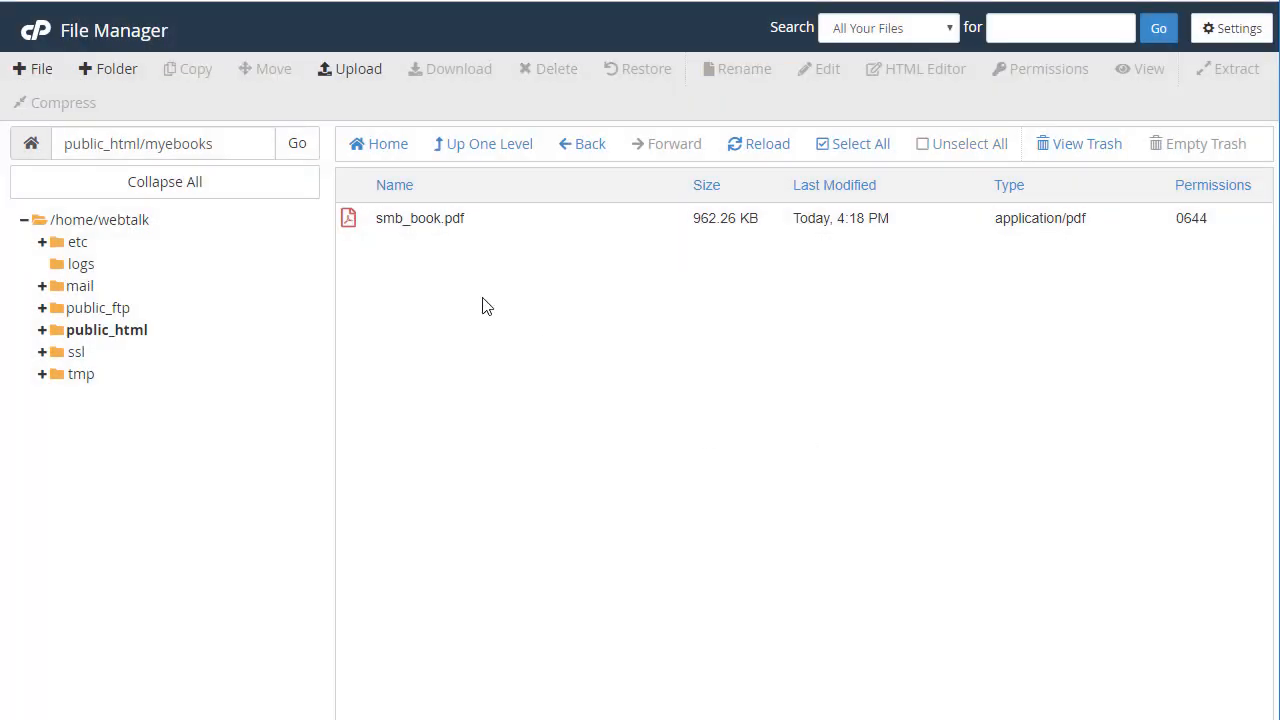